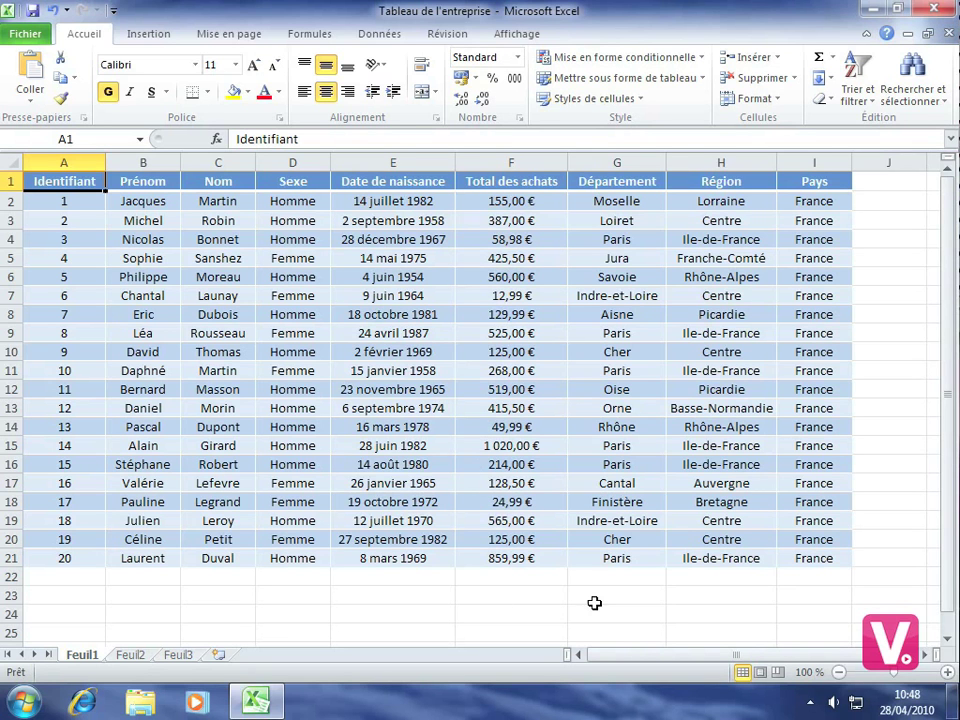
# Step: Start inserting a function in cell F23 and list the functions of the Tous category
pyautogui.click(506, 594)
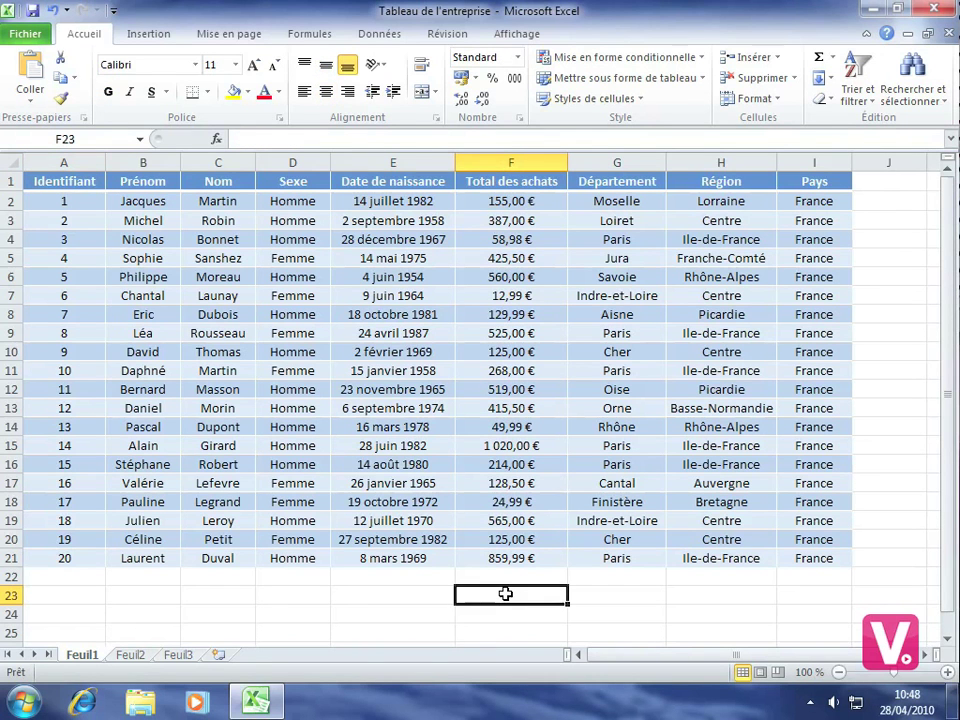
pyautogui.click(313, 35)
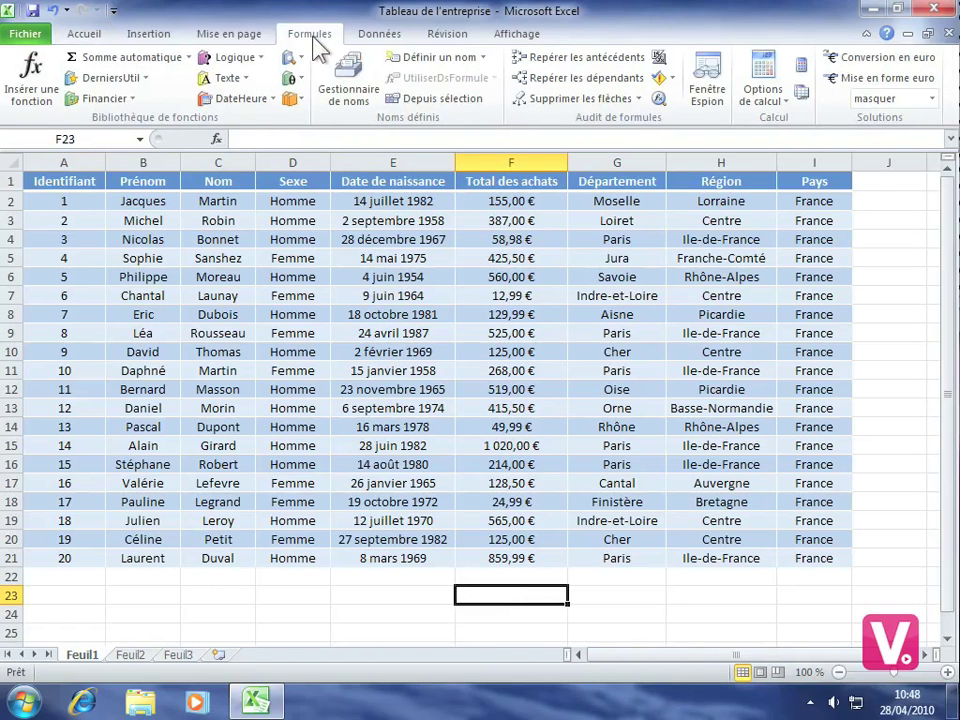
pyautogui.click(38, 80)
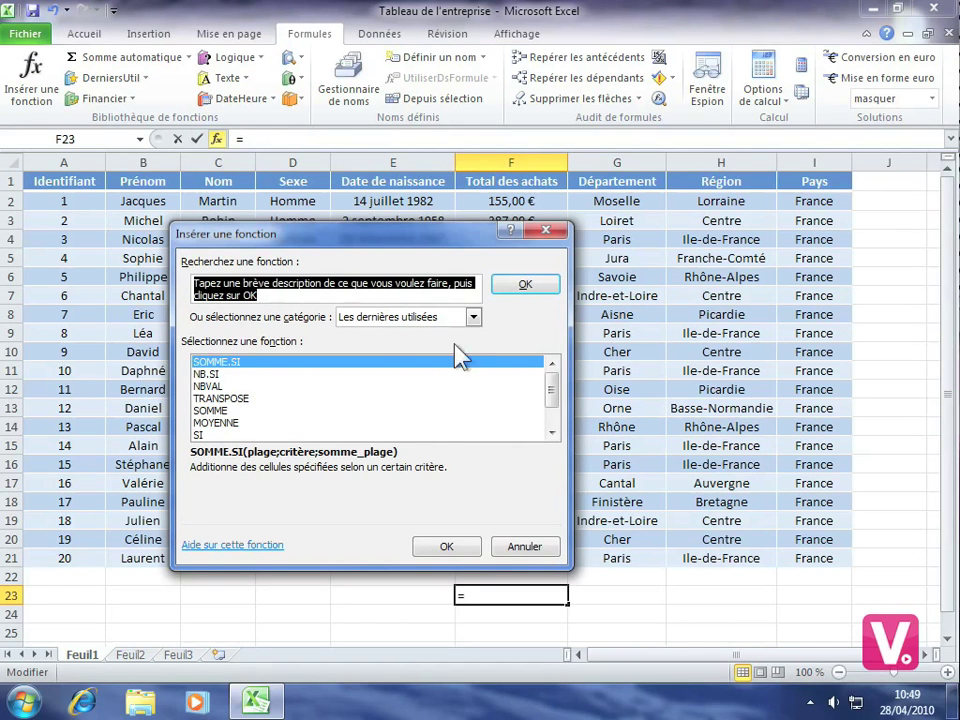
pyautogui.click(472, 318)
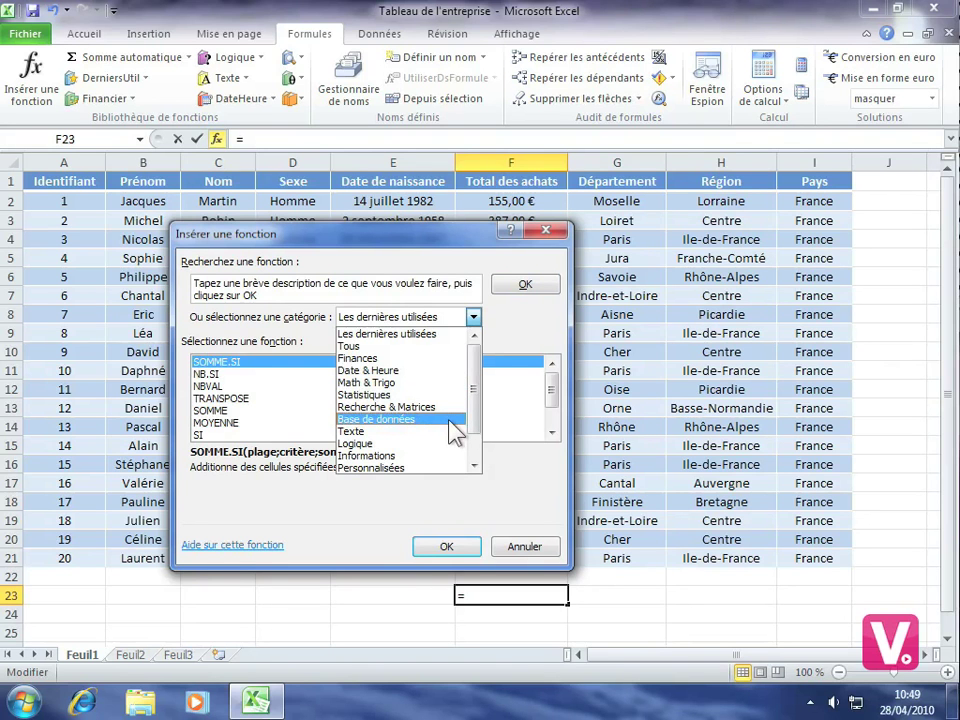
pyautogui.click(352, 347)
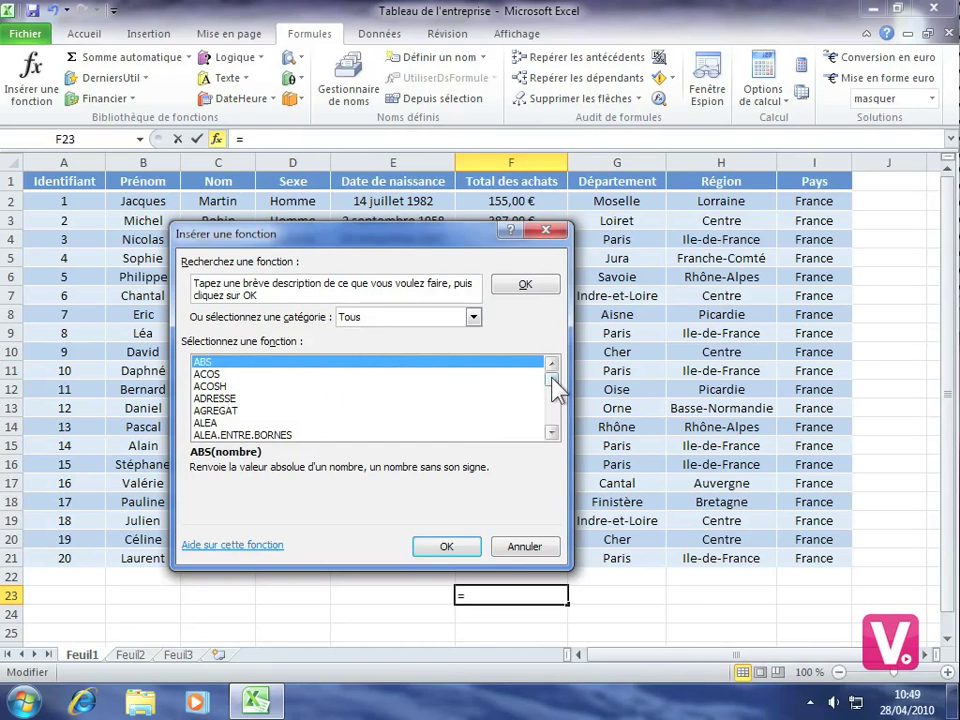
# Step: Select the FIN.MOIS function to read its description, and consult the help for it
pyautogui.moveTo(551, 379); pyautogui.dragTo(550, 391)
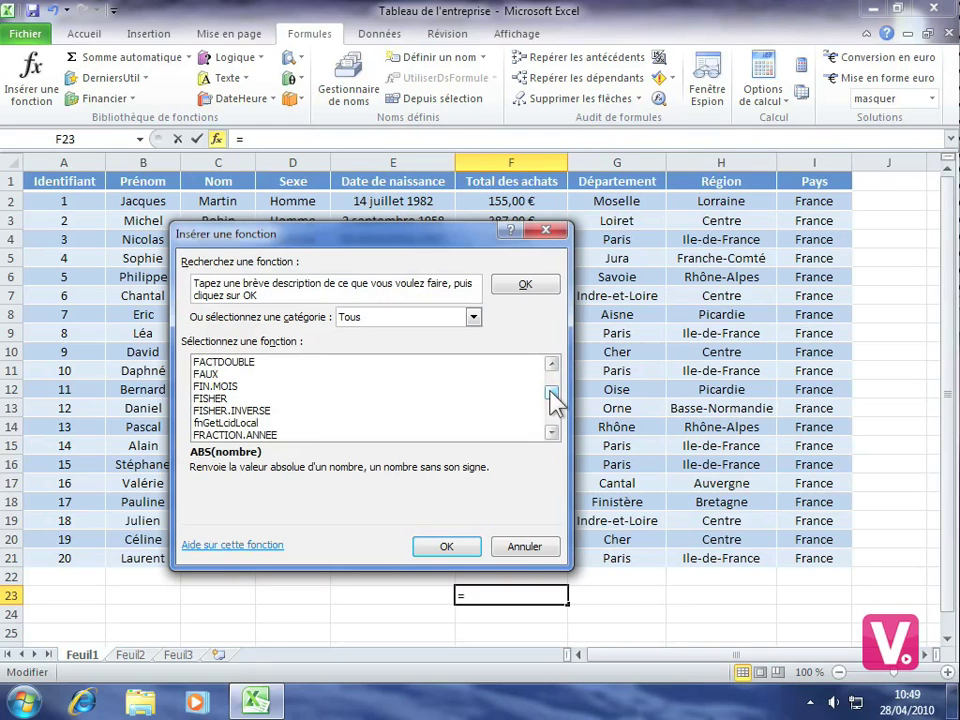
pyautogui.click(218, 386)
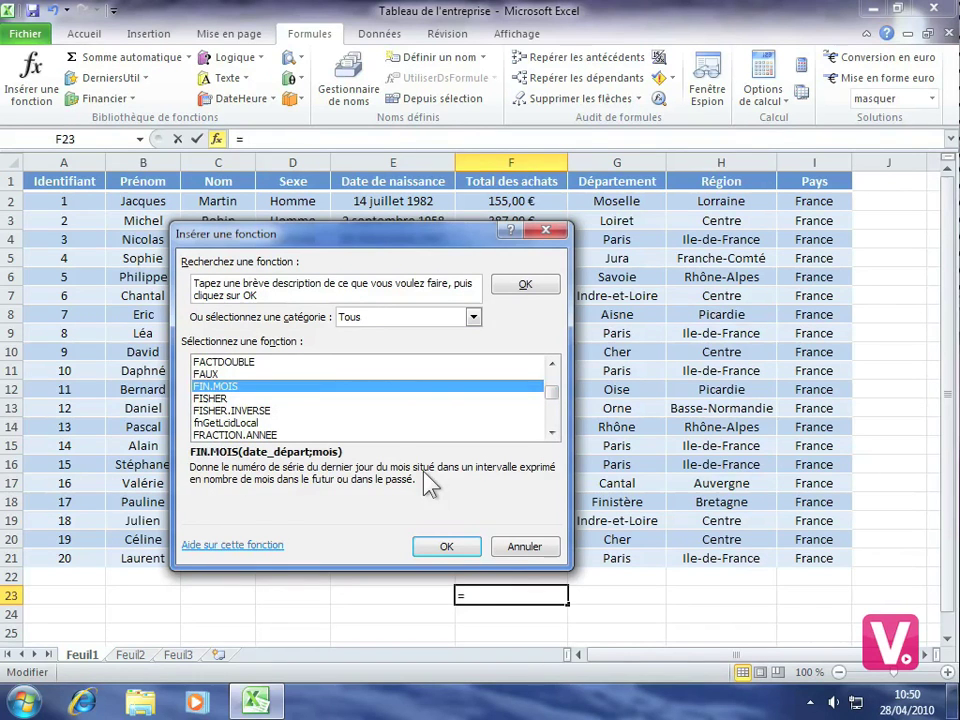
pyautogui.click(237, 549)
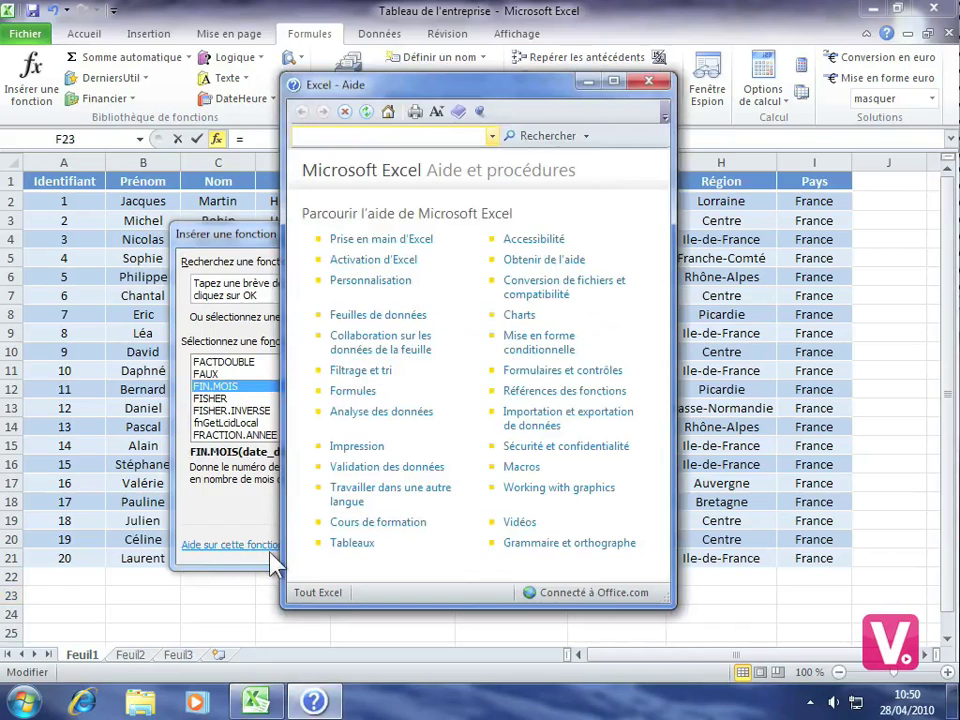
pyautogui.click(649, 82)
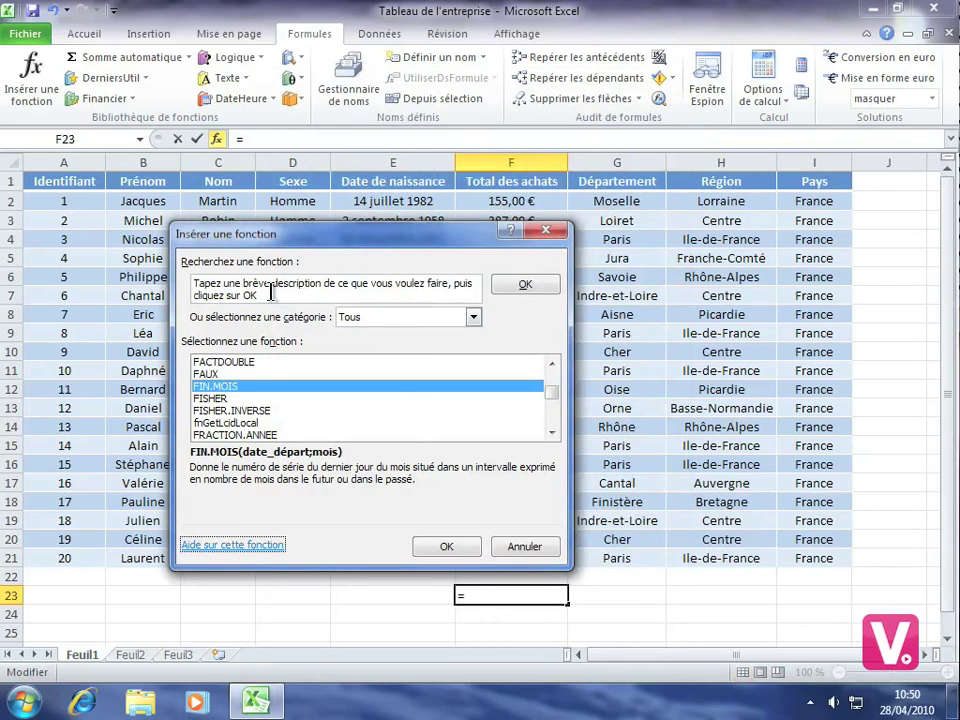
# Step: Search the functions for "recherche" and select EQUIV to read its description
pyautogui.click(195, 287)
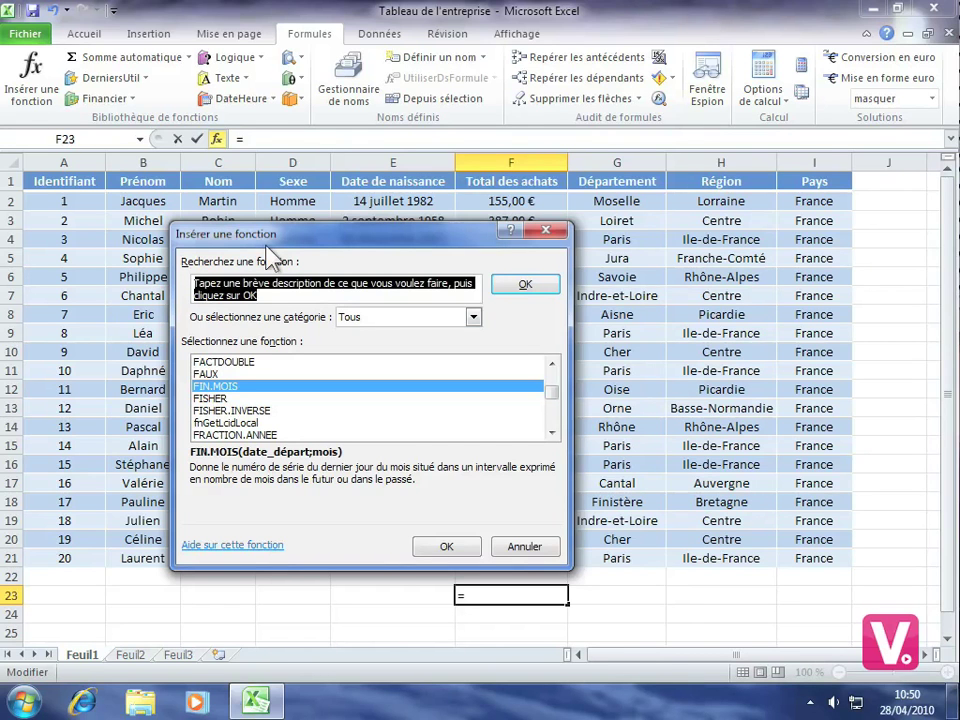
pyautogui.write('recherche')
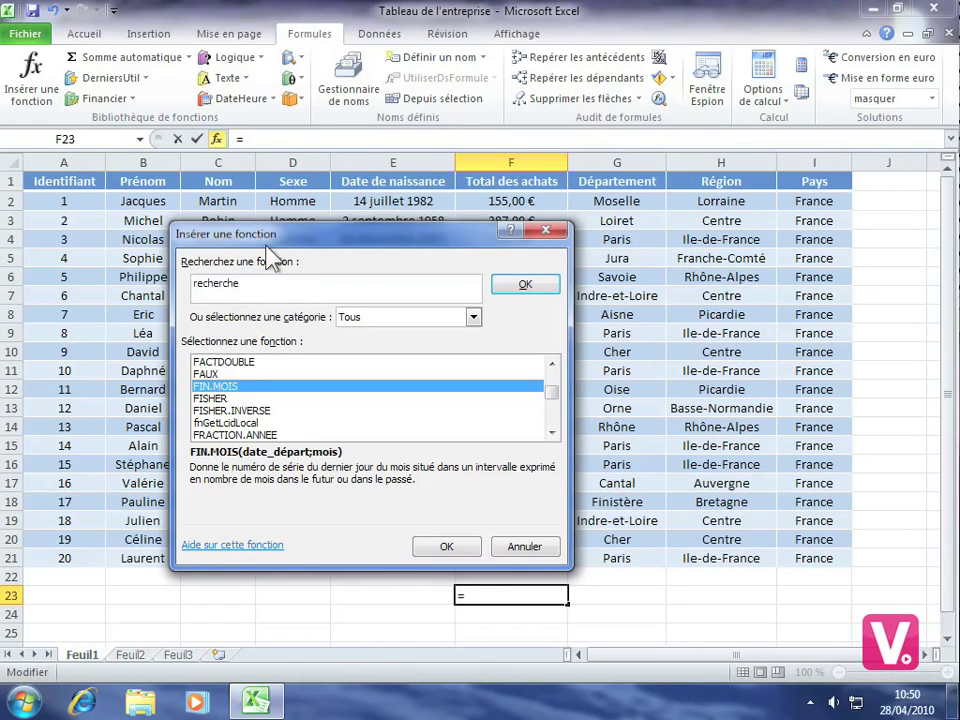
pyautogui.click(540, 289)
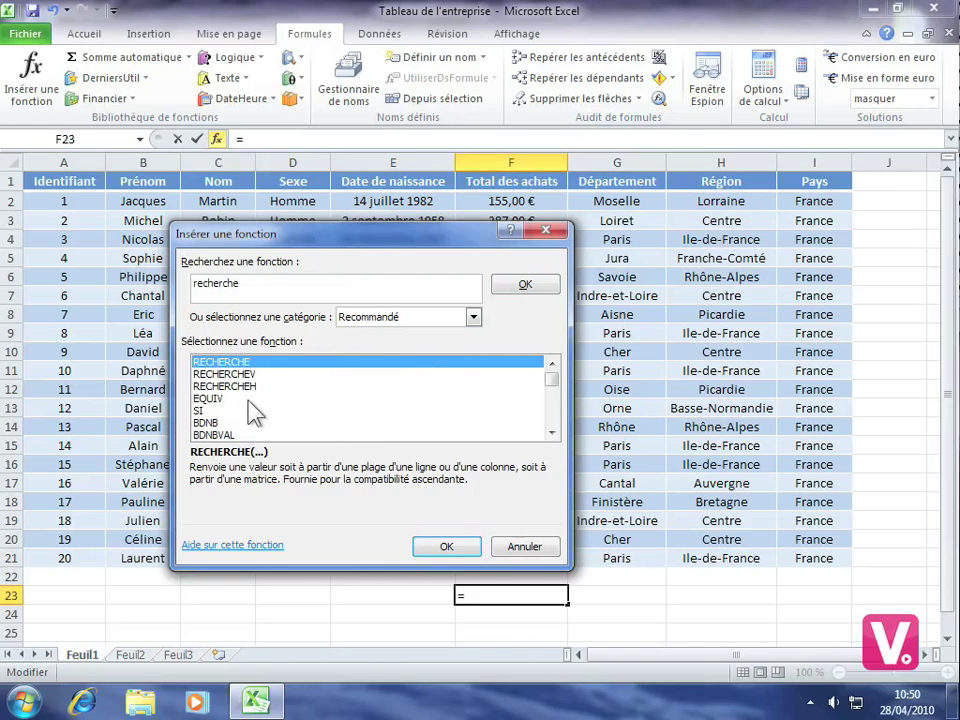
pyautogui.click(222, 399)
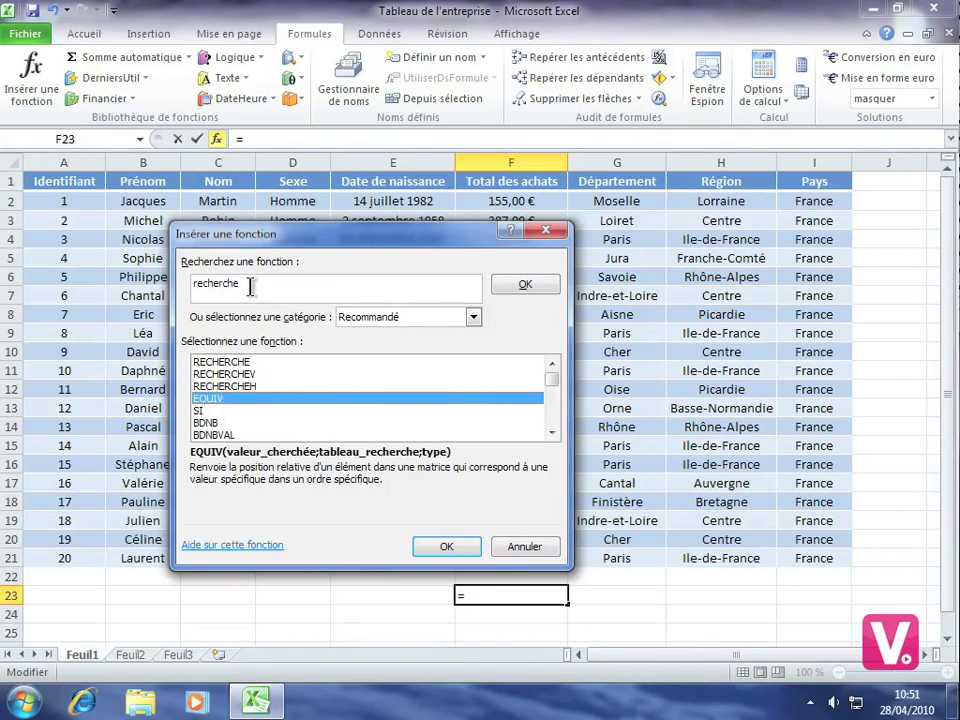
# Step: Search the functions for "somme" and insert SOMME.SI into cell F23
pyautogui.moveTo(251, 285); pyautogui.dragTo(188, 297)
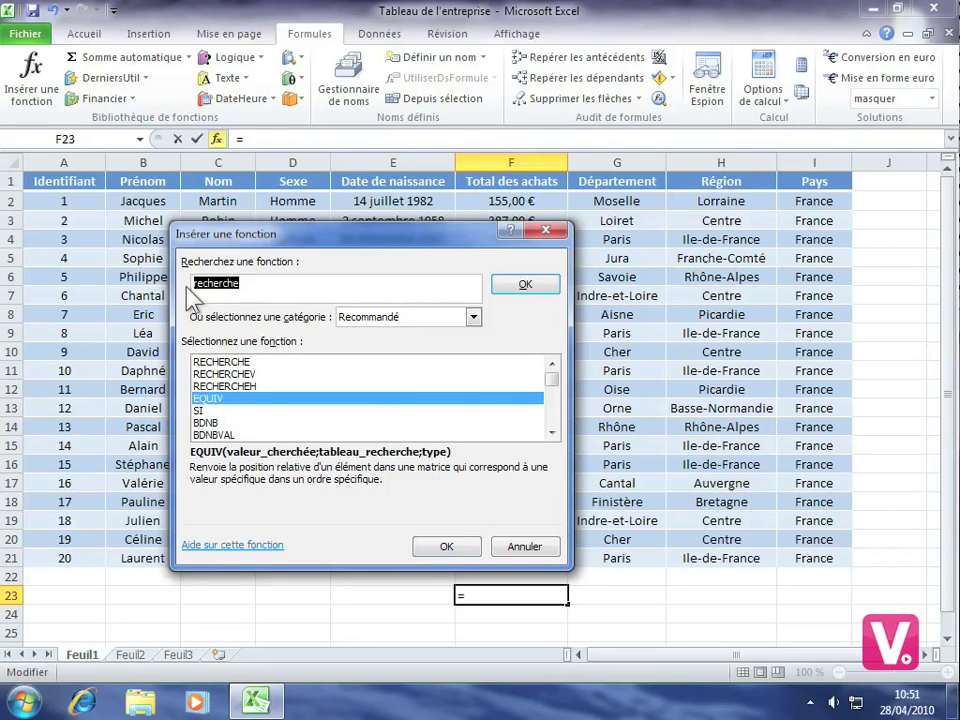
pyautogui.write('somme')
pyautogui.click(540, 294)
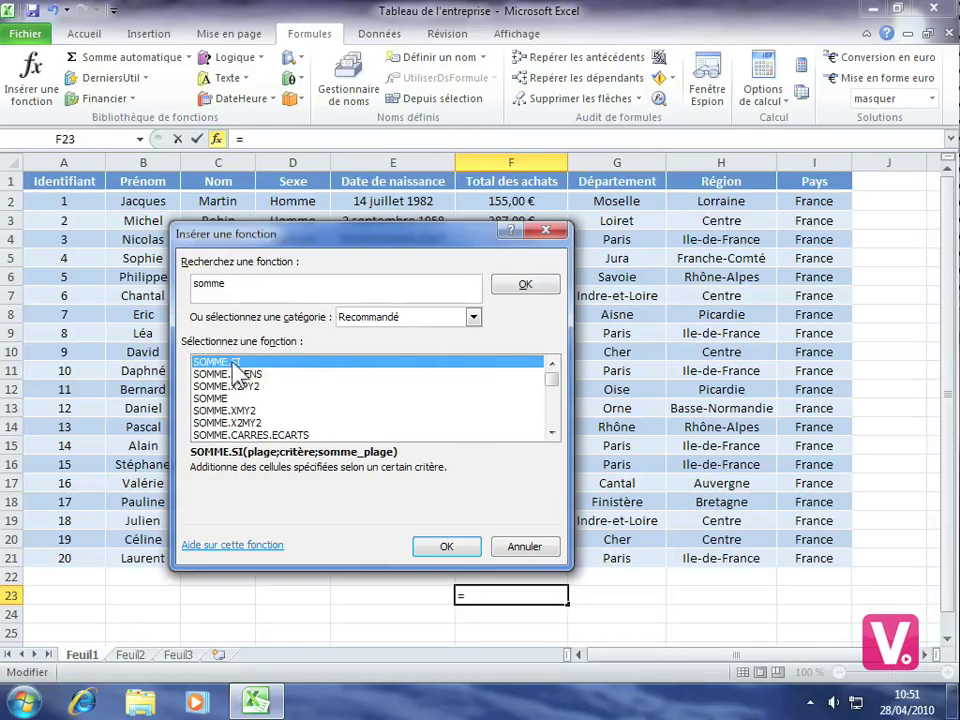
pyautogui.click(452, 546)
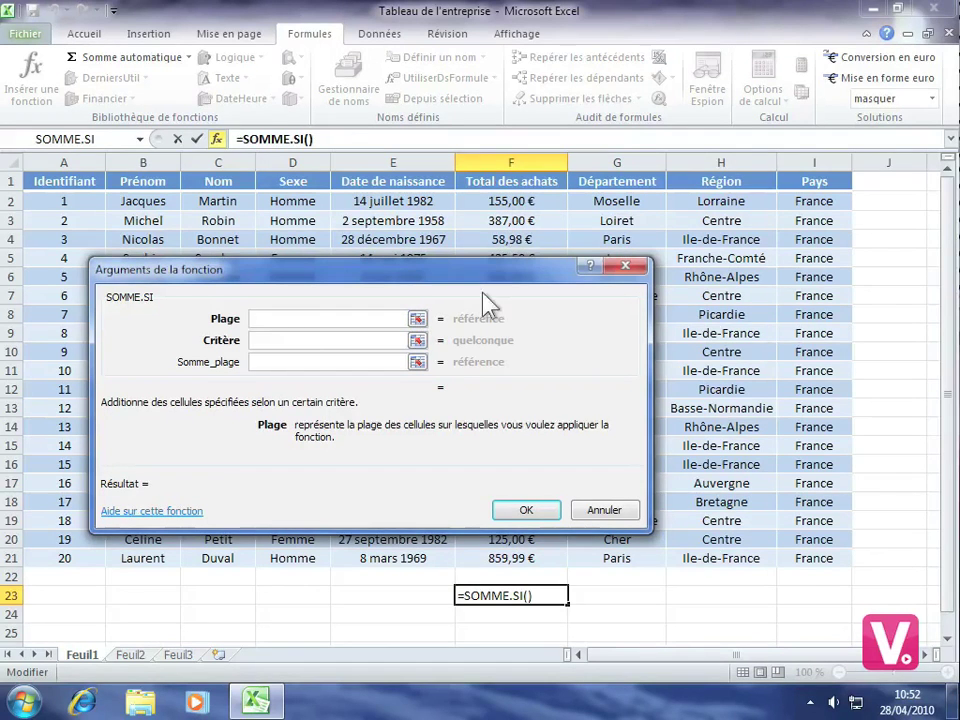
# Step: Set the SOMME.SI range to the department cells G2:G21 and the criterion to Paris
pyautogui.click(610, 200)
pyautogui.moveTo(610, 200); pyautogui.dragTo(610, 560)
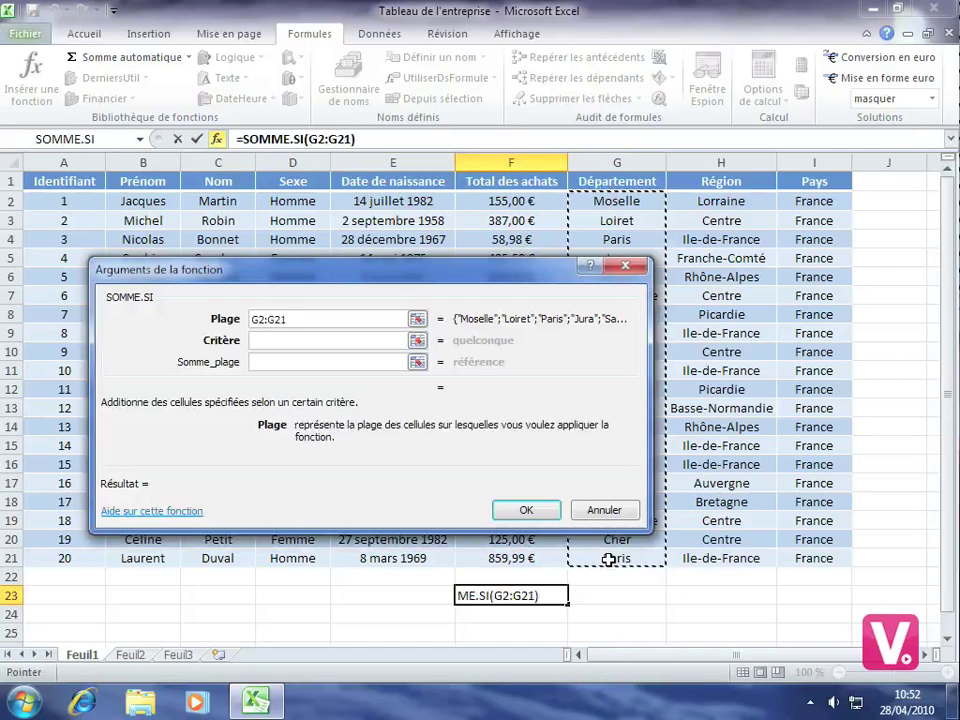
pyautogui.click(269, 340)
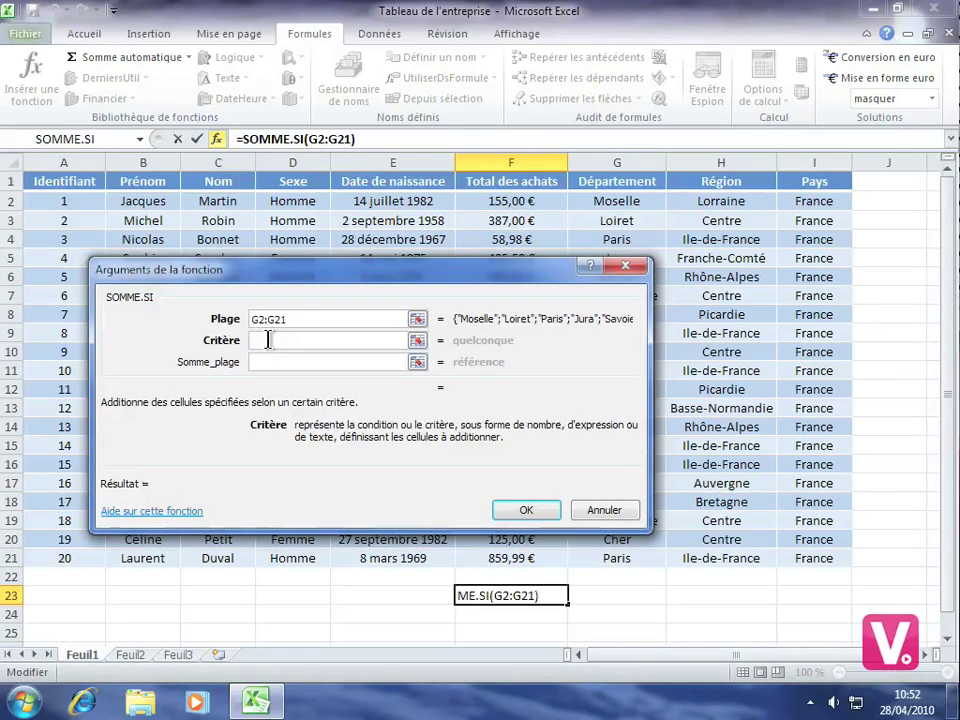
pyautogui.write('P')
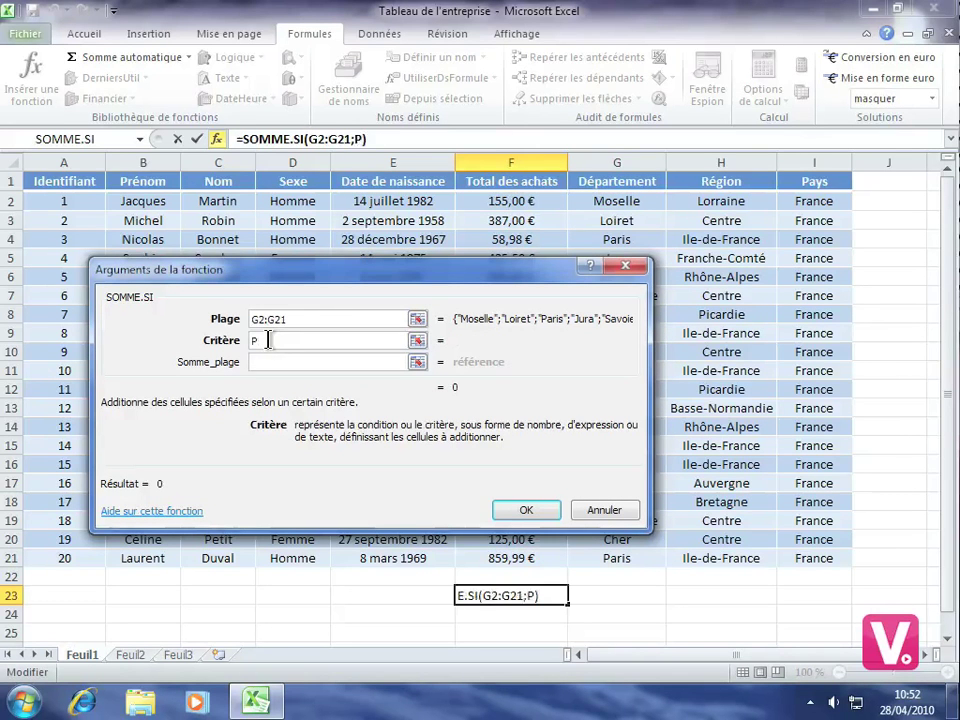
pyautogui.write('aris')
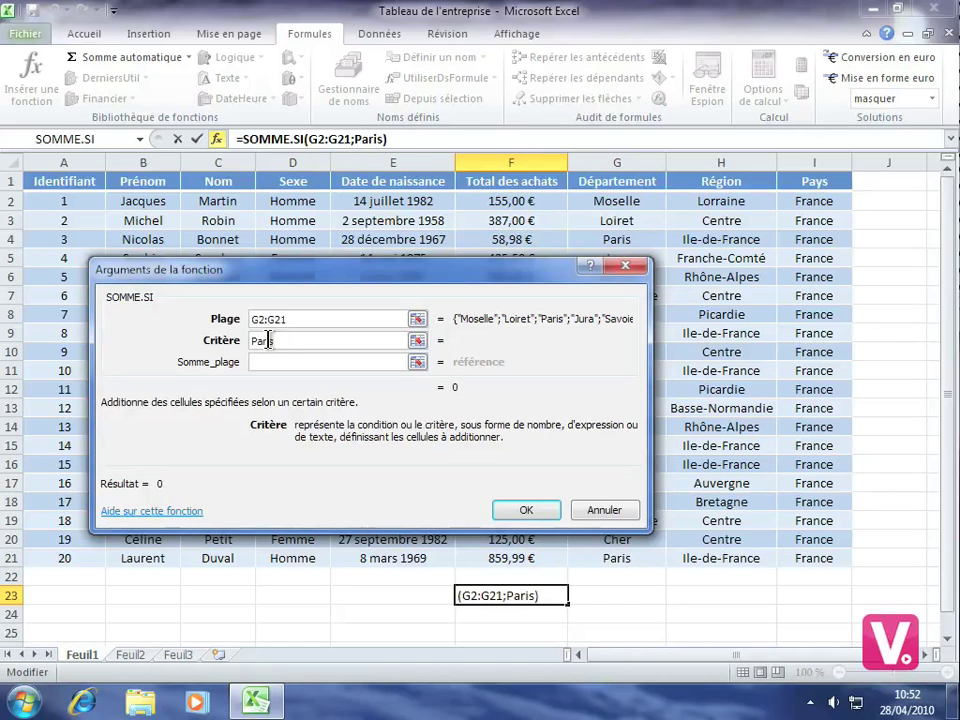
# Step: Set the sum range to the purchase totals F2:F21 and complete the SOMME.SI formula
pyautogui.click(276, 362)
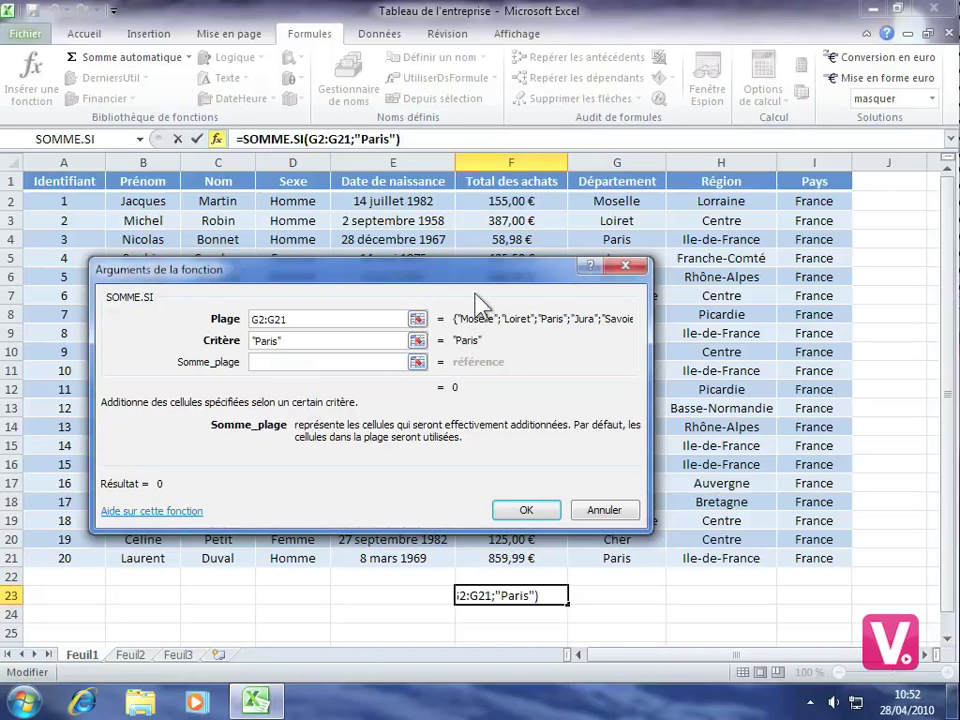
pyautogui.click(497, 200)
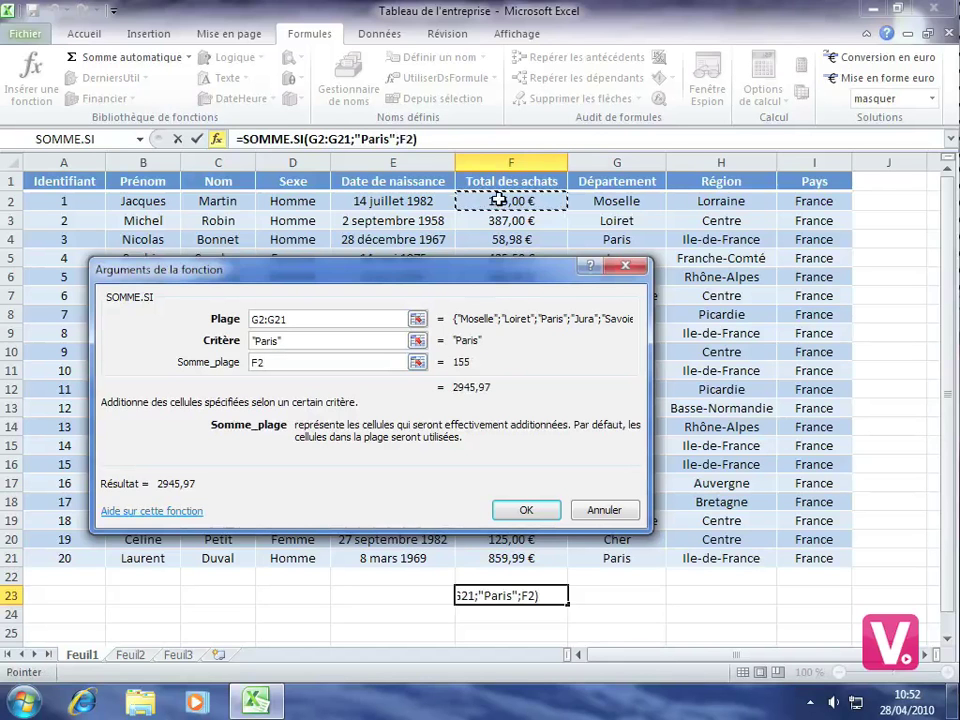
pyautogui.moveTo(497, 200); pyautogui.dragTo(497, 558)
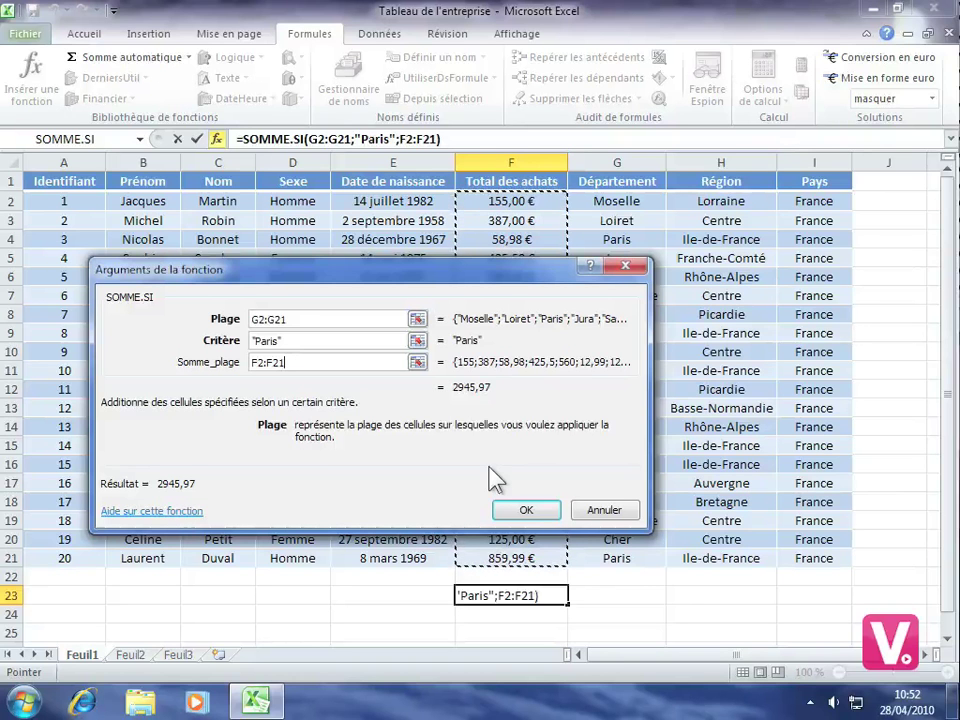
pyautogui.click(527, 510)
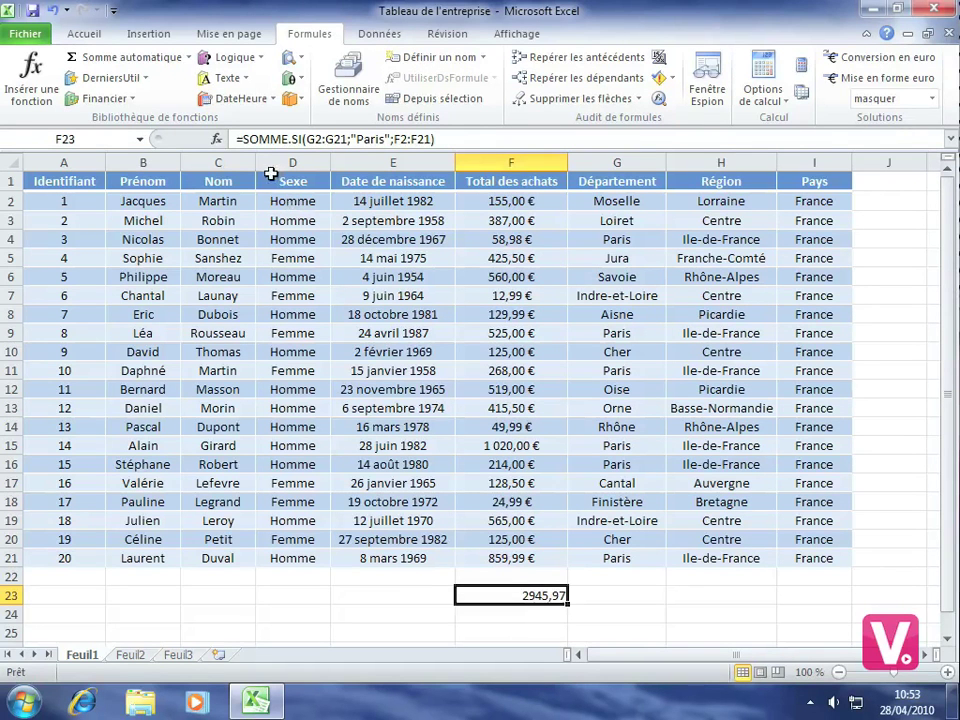
# Step: Change the criterion of the SOMME.SI formula in F23 to Moselle
pyautogui.click(217, 140)
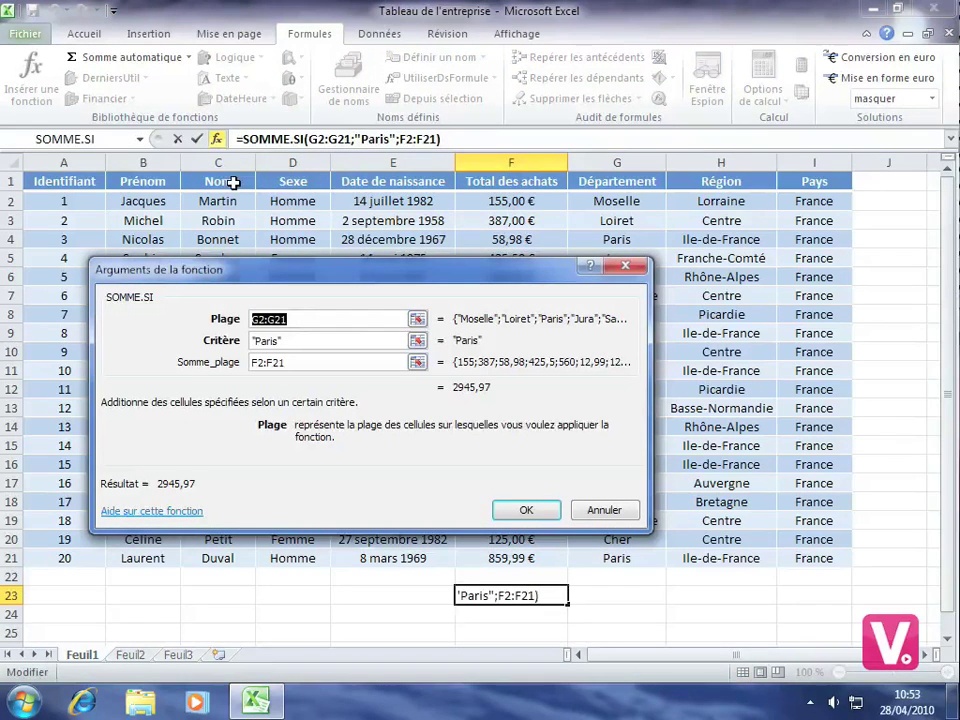
pyautogui.press('Tab')
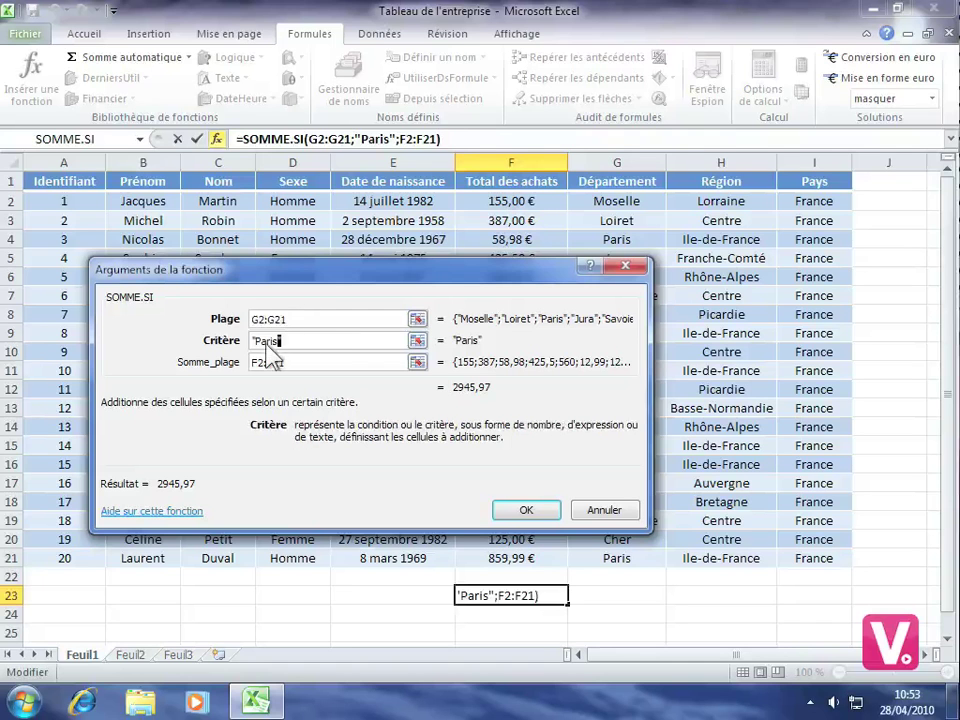
pyautogui.write('Moselle')
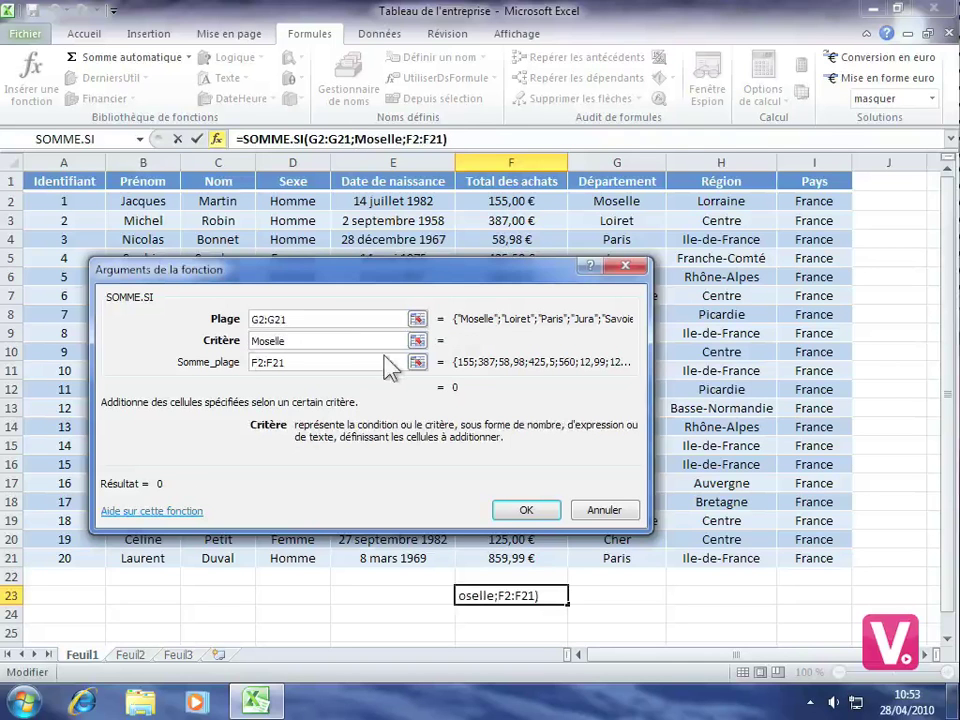
pyautogui.click(530, 510)
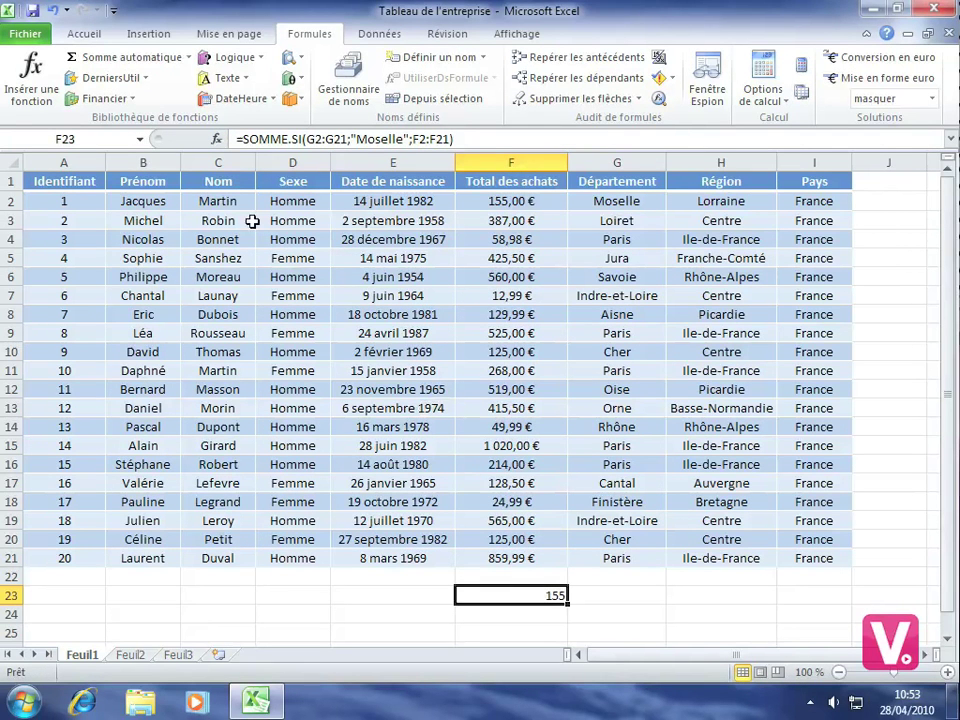
pyautogui.click(258, 60)
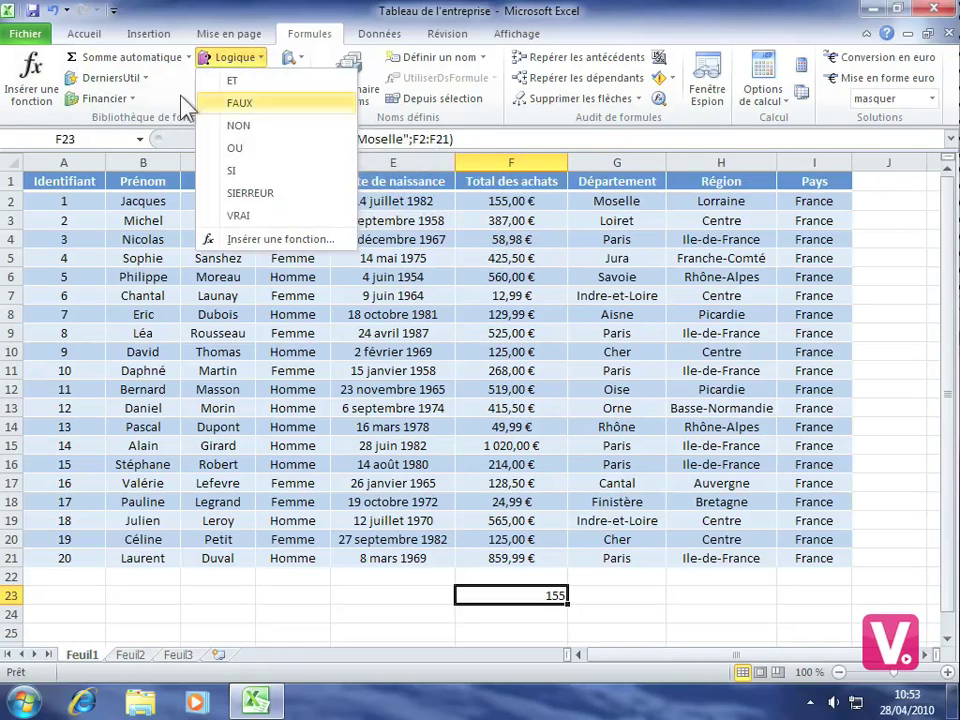
pyautogui.click(124, 104)
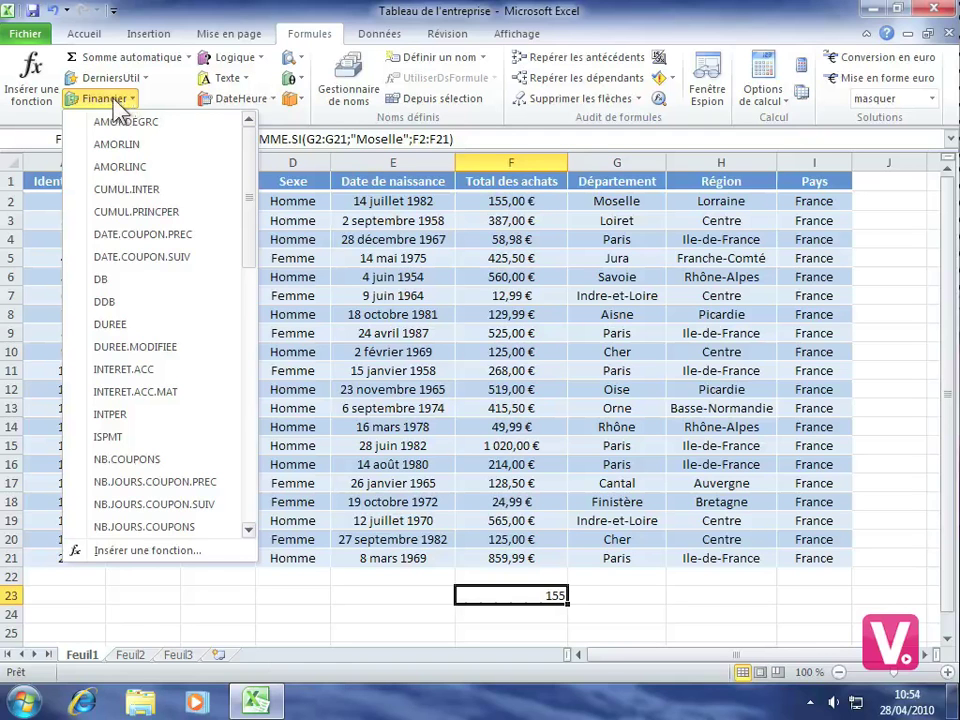
pyautogui.click(118, 104)
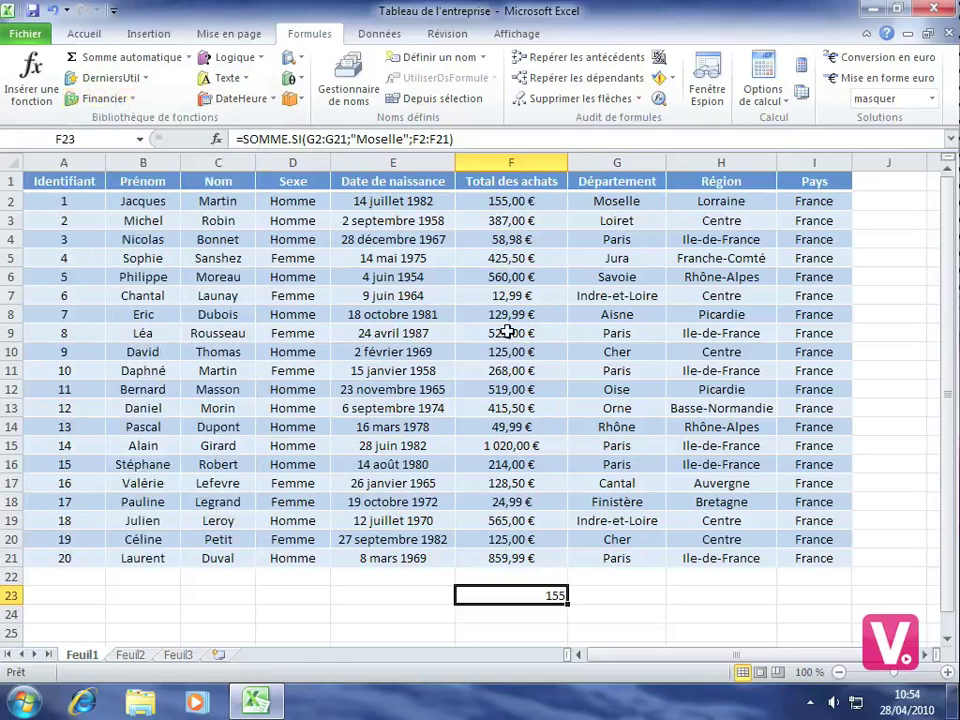